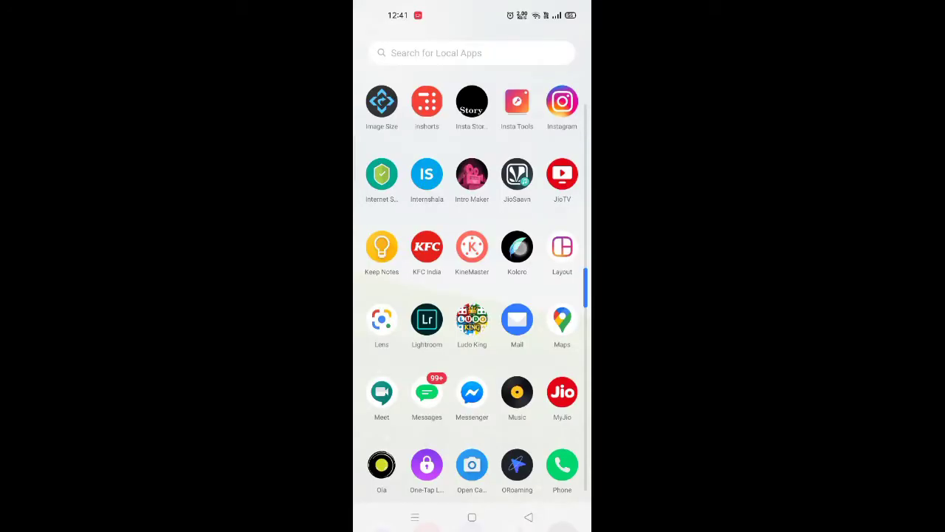
Launch Koloro and open the gallery picker from the Darkroom tab to import a photo
left_click(517, 248)
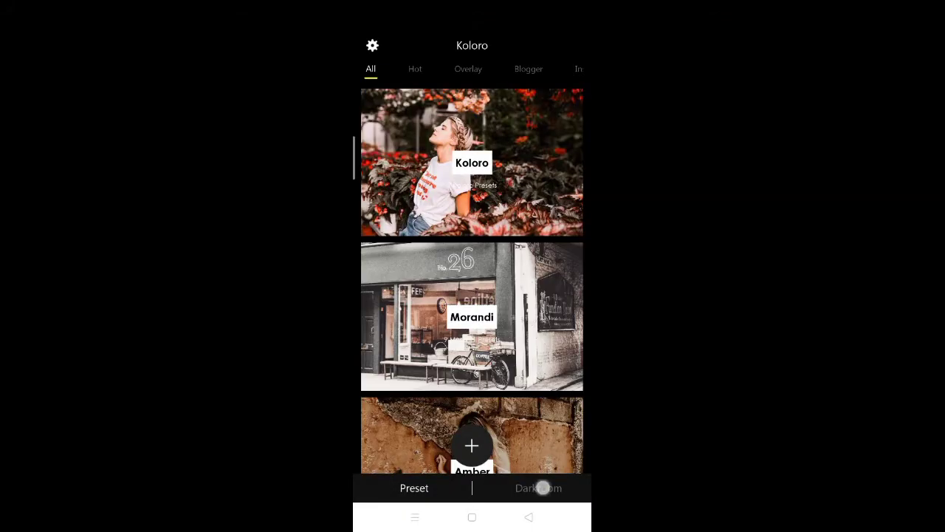
left_click(543, 488)
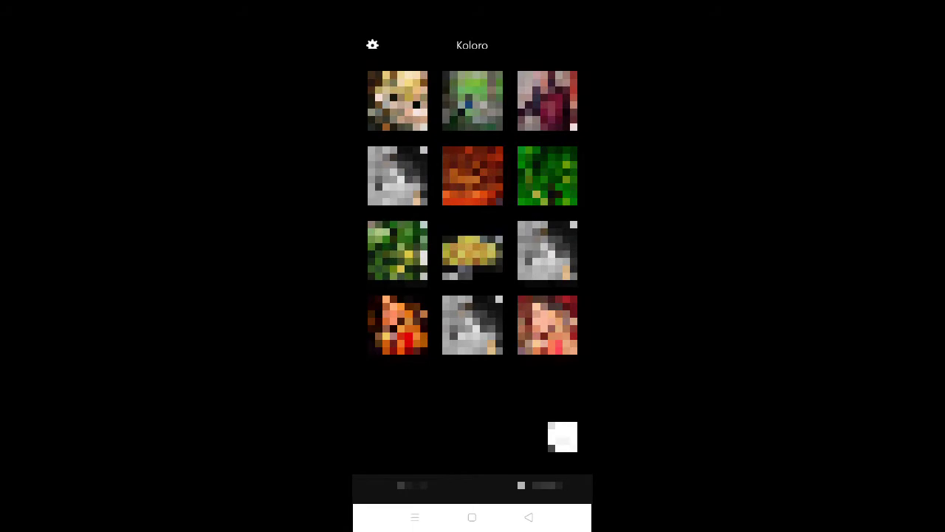
left_click(562, 436)
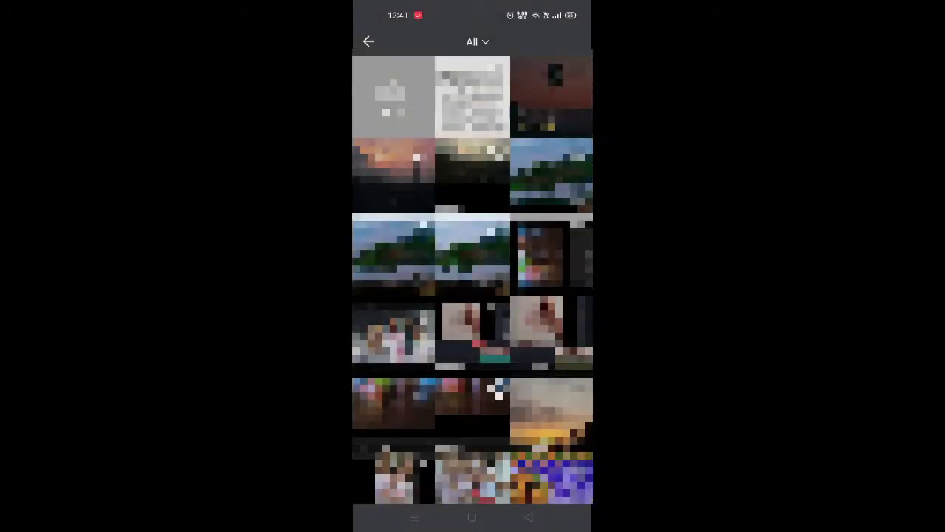
scroll(472, 280, "down", 2)
scroll(473, 281, "down", 2)
scroll(473, 280, "down", 2)
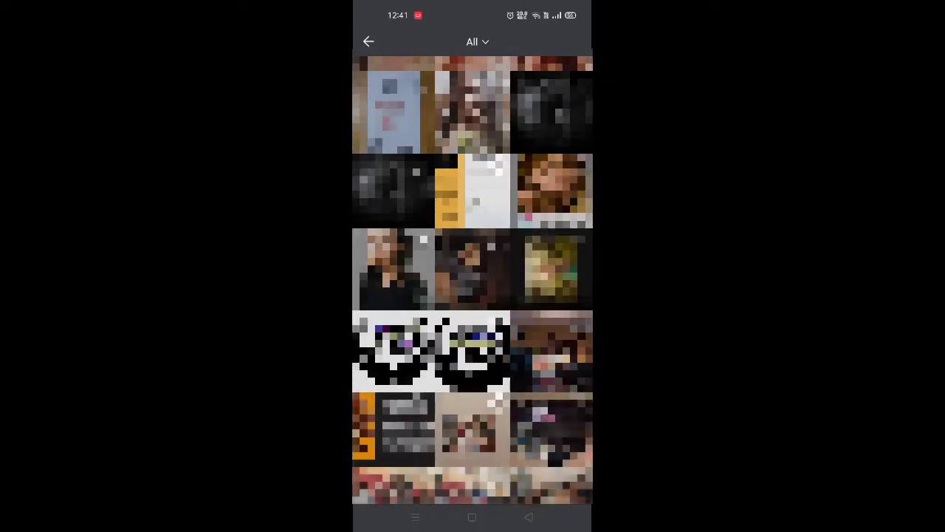
scroll(472, 280, "down", 2)
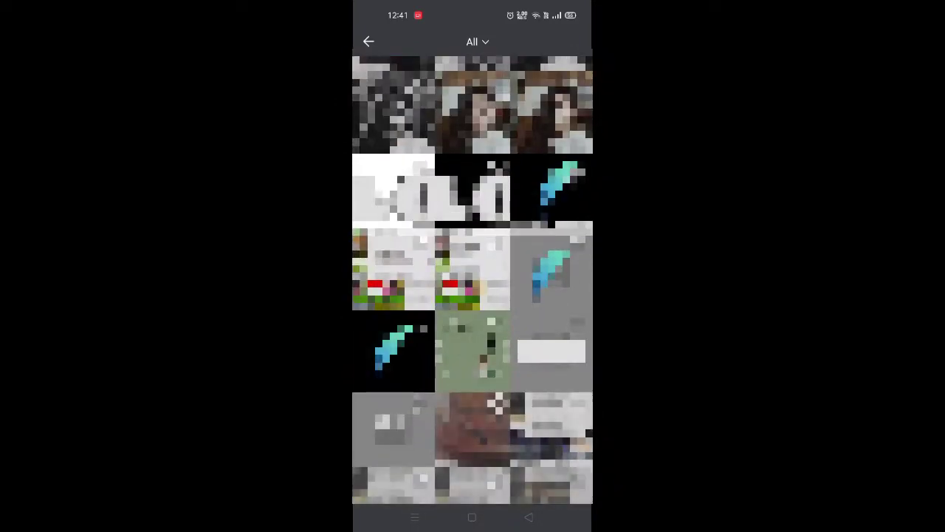
scroll(473, 281, "down", 2)
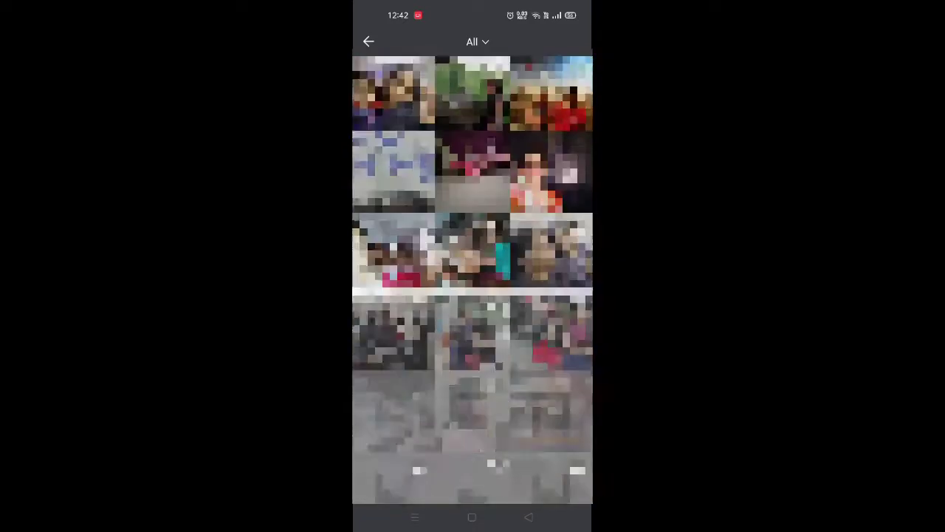
scroll(473, 281, "down", 3)
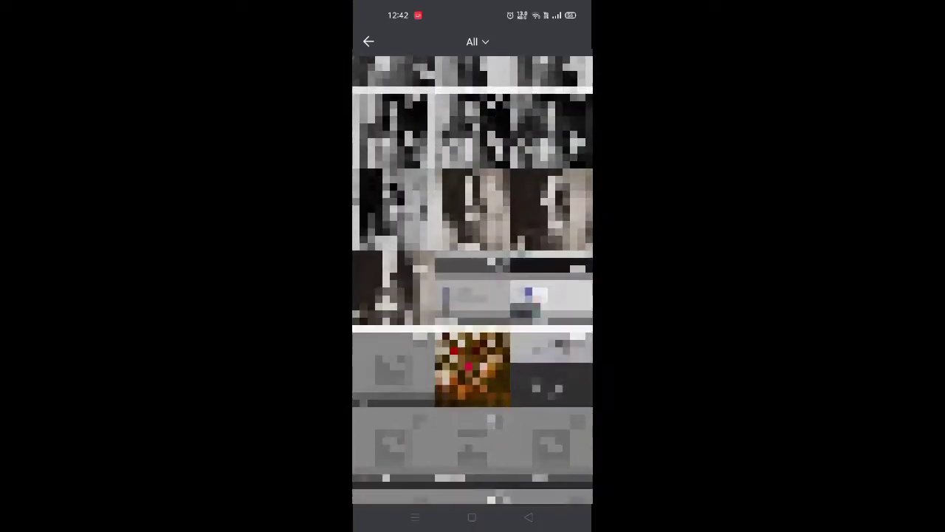
scroll(473, 280, "down", 3)
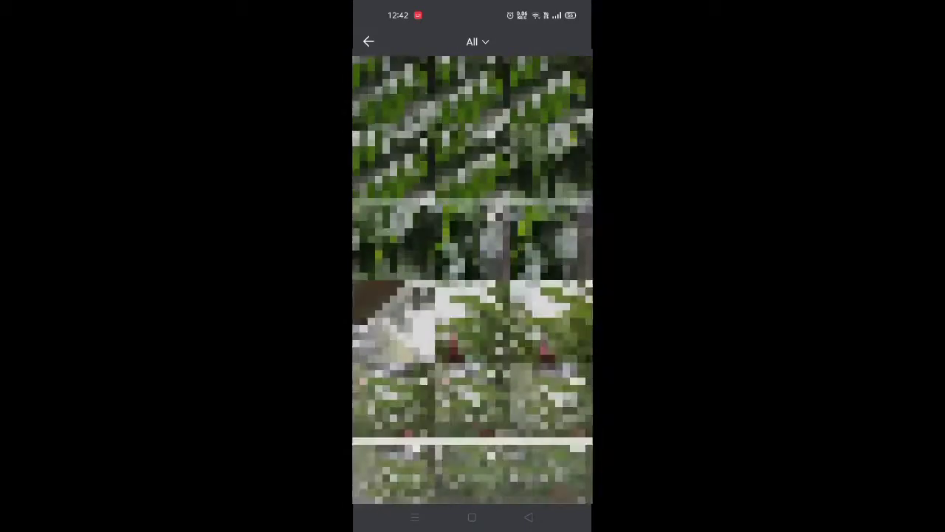
scroll(472, 280, "down", 5)
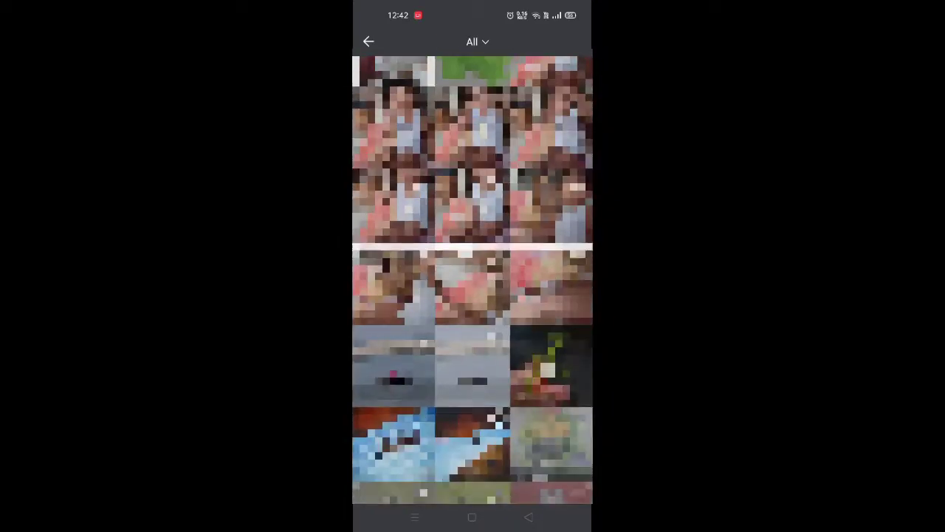
scroll(473, 280, "down", 5)
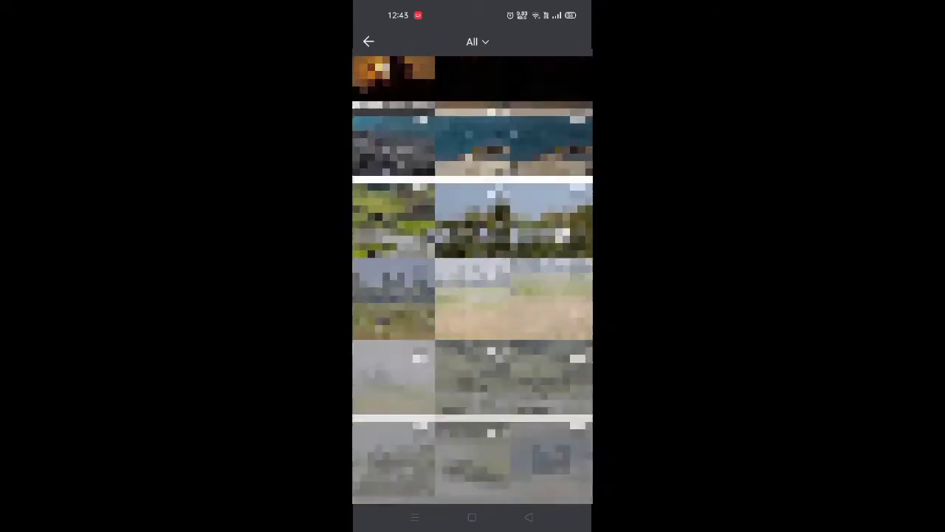
scroll(473, 281, "down", 5)
scroll(473, 281, "down", 5)
scroll(473, 281, "down", 5)
scroll(473, 280, "down", 5)
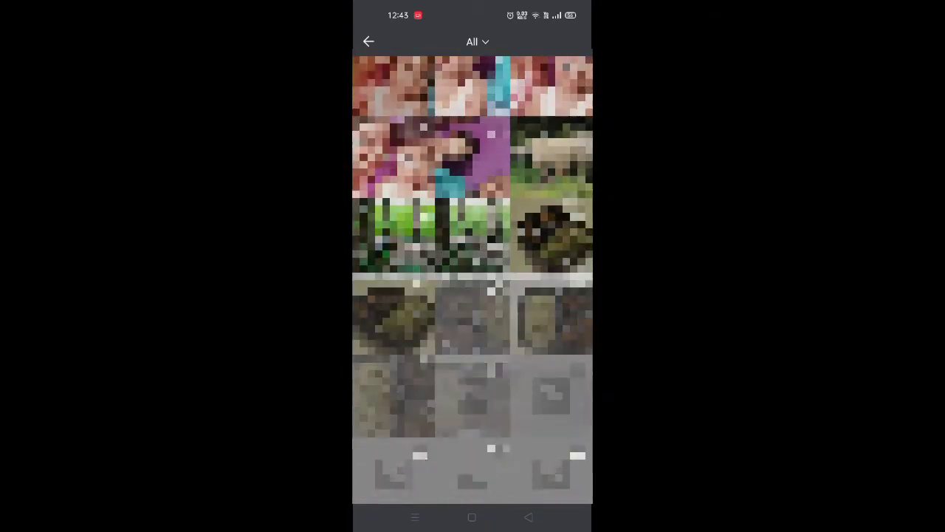
scroll(473, 280, "down", 3)
Import the peacock forest photo into Darkroom and open it in the editor
left_click(419, 108)
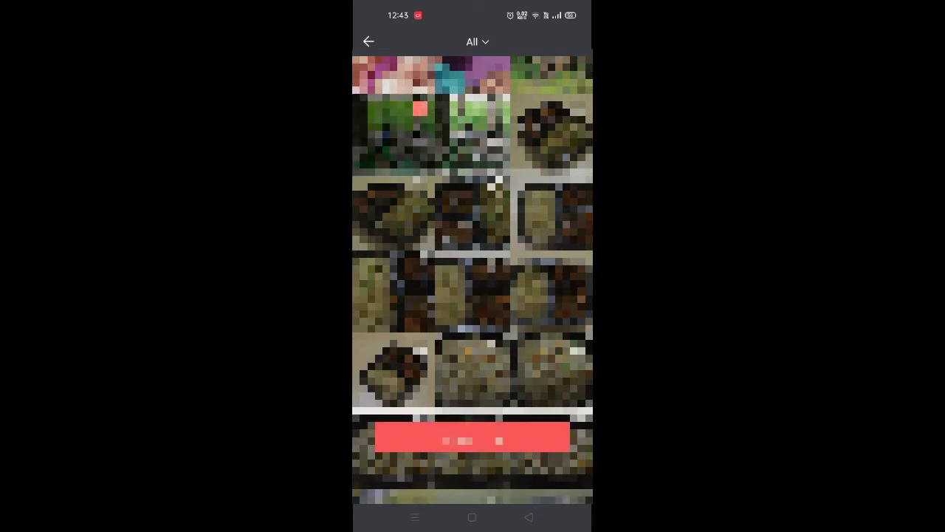
left_click(518, 436)
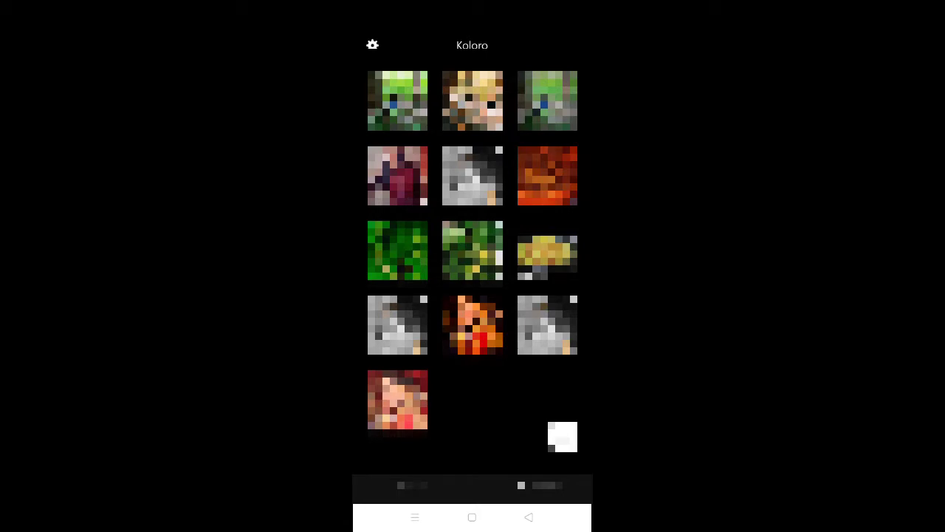
left_click(390, 115)
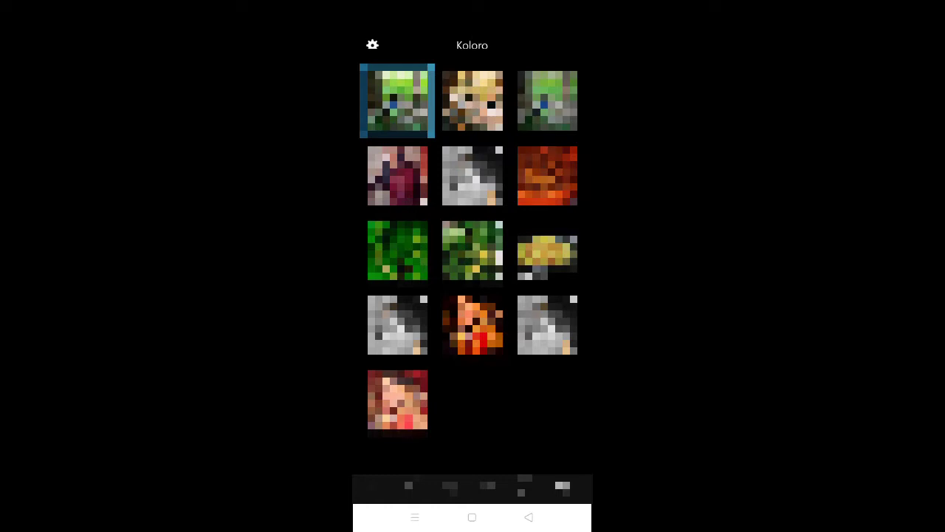
left_click(457, 489)
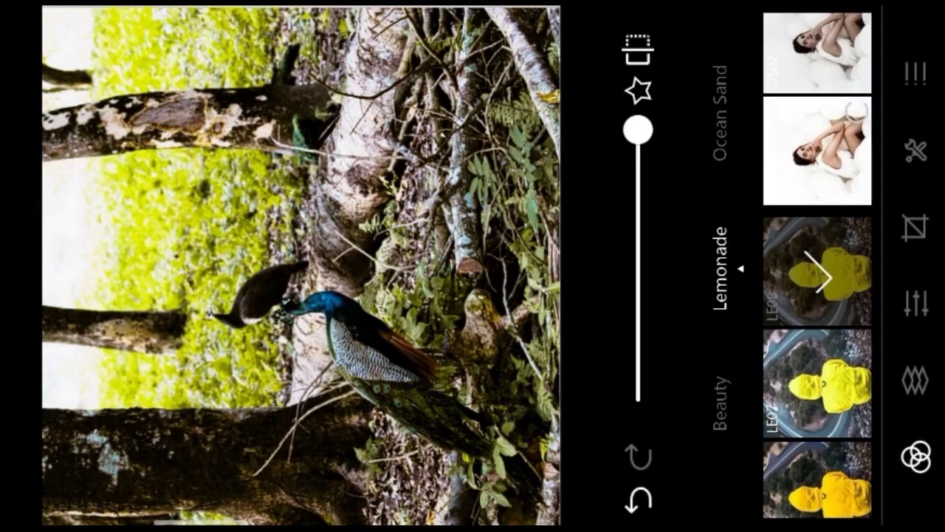
Try Ocean Sand, COF01 and COF02, settle on the Coffee COF04 preset, and show the adjustment tools
left_click(817, 162)
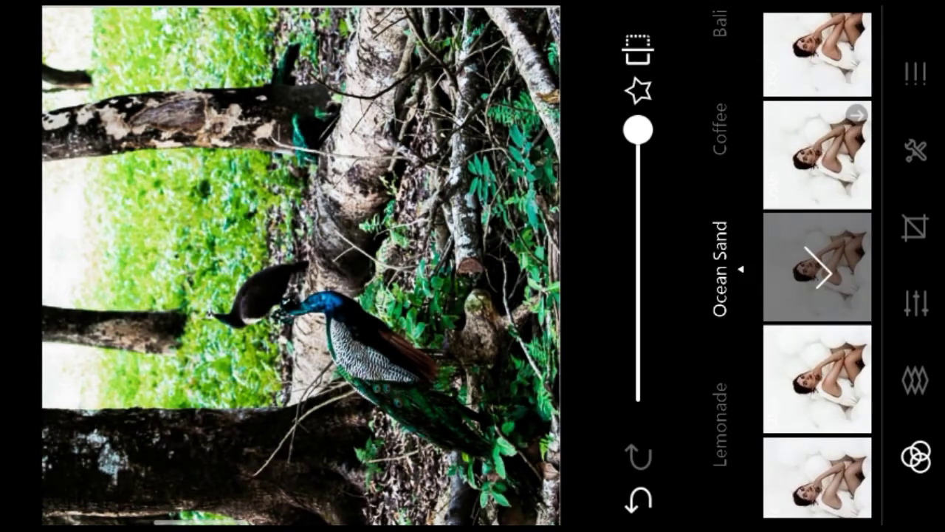
left_click(818, 156)
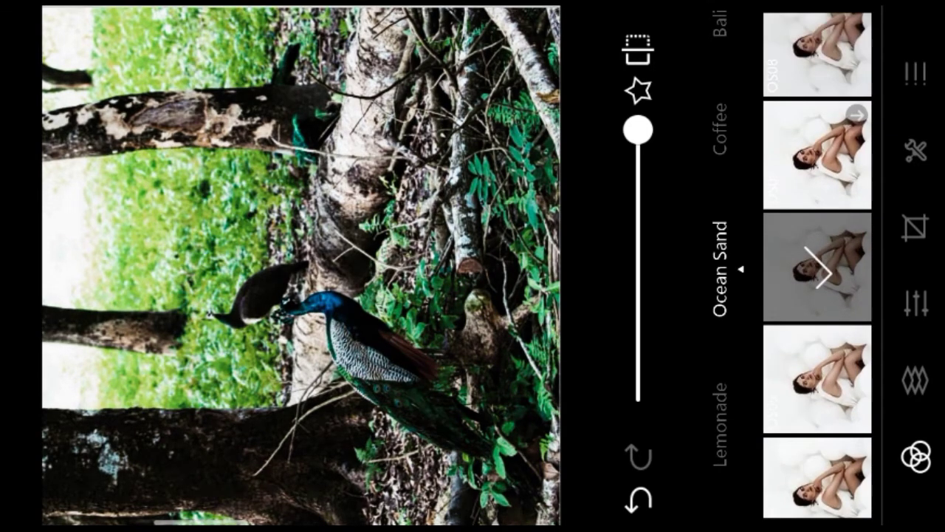
left_click(826, 460)
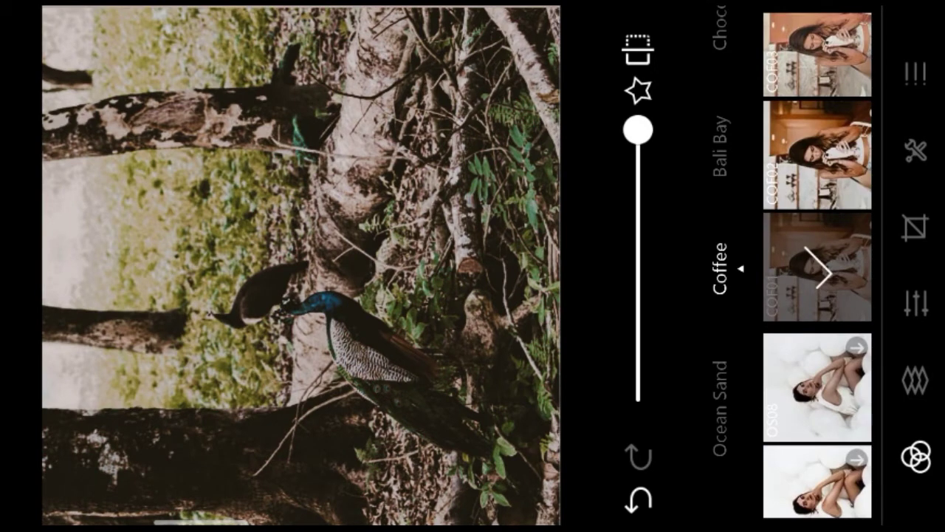
mouse_move(638, 130)
left_mouse_down()
mouse_move(638, 181)
mouse_move(638, 130)
left_mouse_up()
left_click(817, 155)
left_click(818, 55)
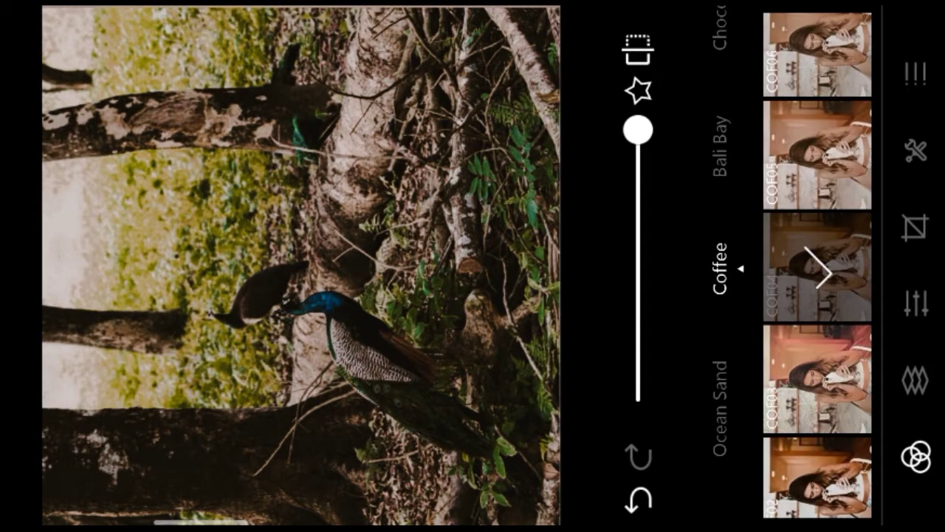
left_click(916, 302)
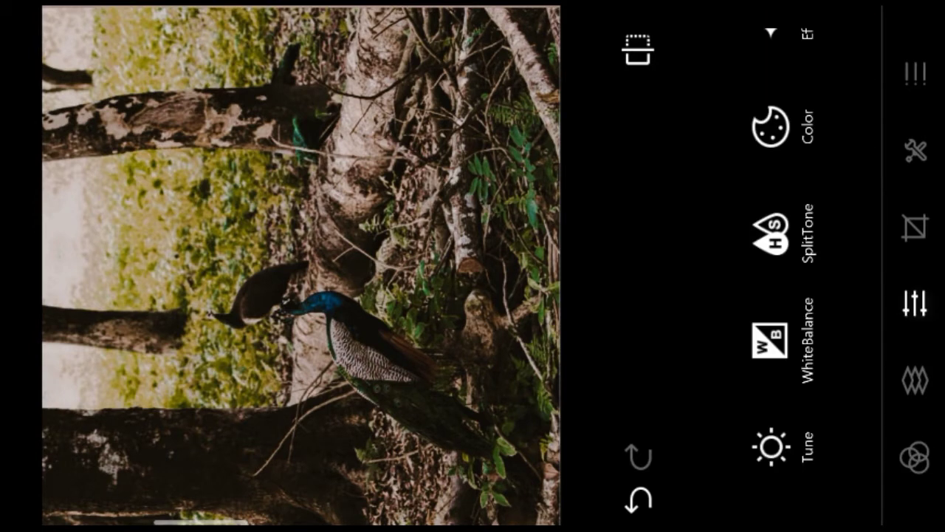
In Tune, raise the peacock photo's Exposure to 100
left_click(771, 445)
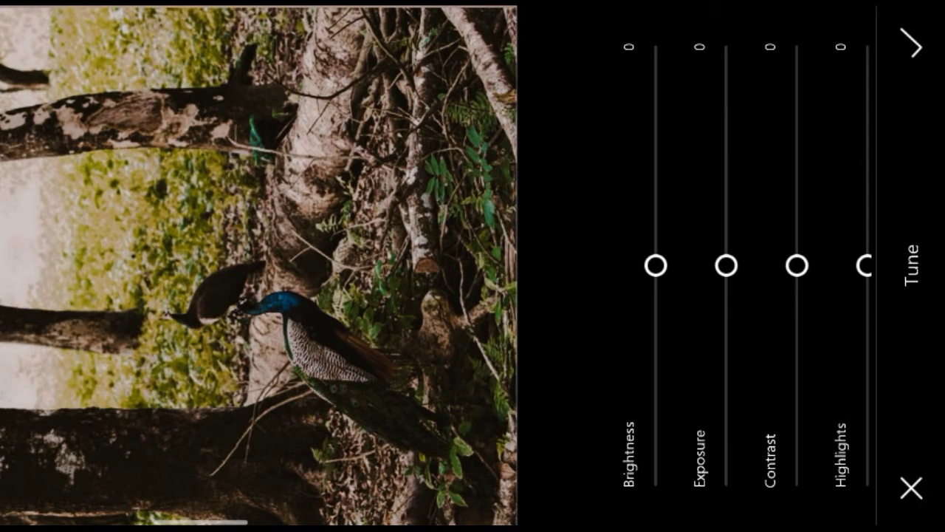
left_click_drag(722, 236, 719, 190)
left_click_drag(734, 252, 737, 33)
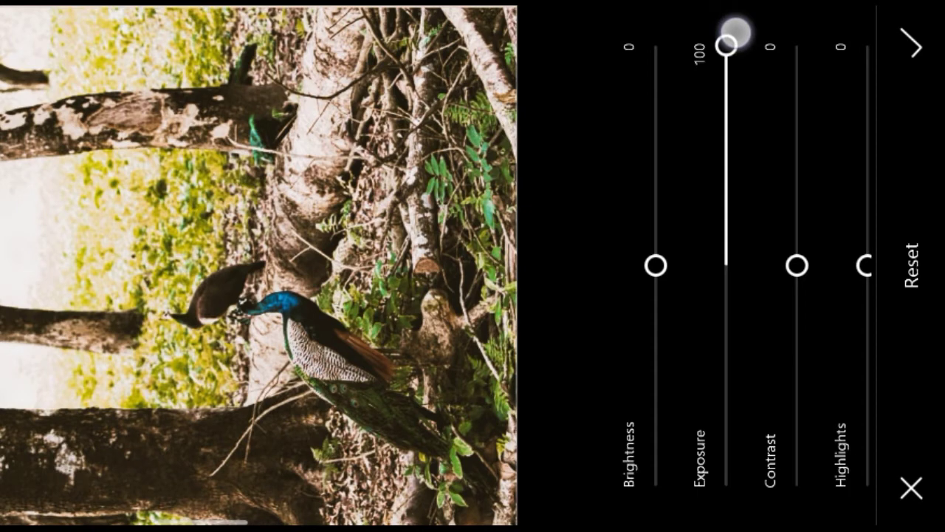
Pull the Highlights and Shadows sliders fully down to -100
left_click_drag(782, 123, 723, 110)
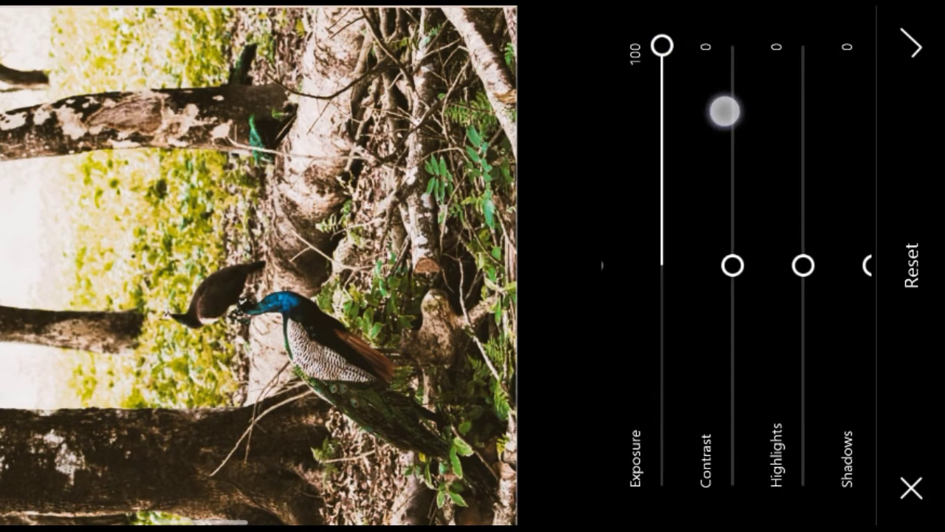
mouse_move(803, 265)
left_mouse_down()
mouse_move(808, 483)
mouse_move(807, 86)
mouse_move(836, 495)
left_mouse_up()
left_click_drag(791, 152, 720, 152)
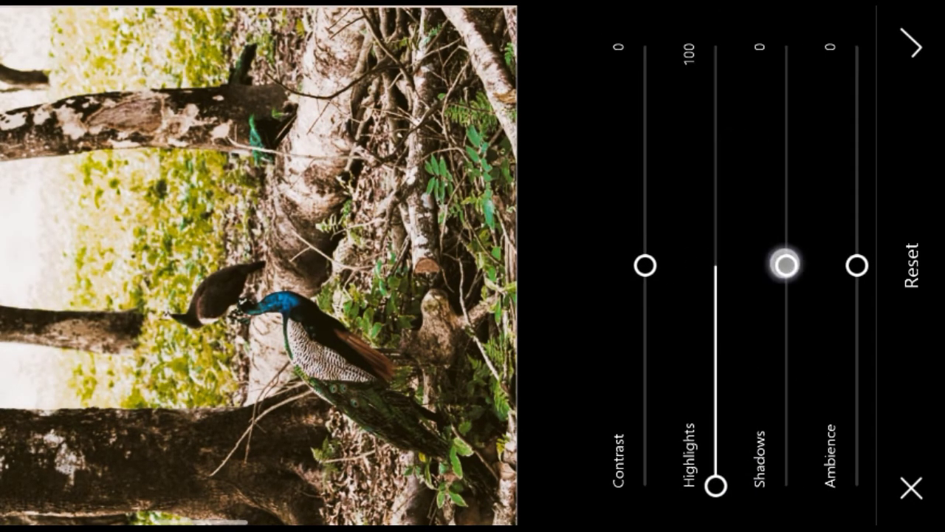
mouse_move(785, 264)
left_mouse_down()
mouse_move(787, 110)
mouse_move(787, 308)
mouse_move(838, 502)
left_mouse_up()
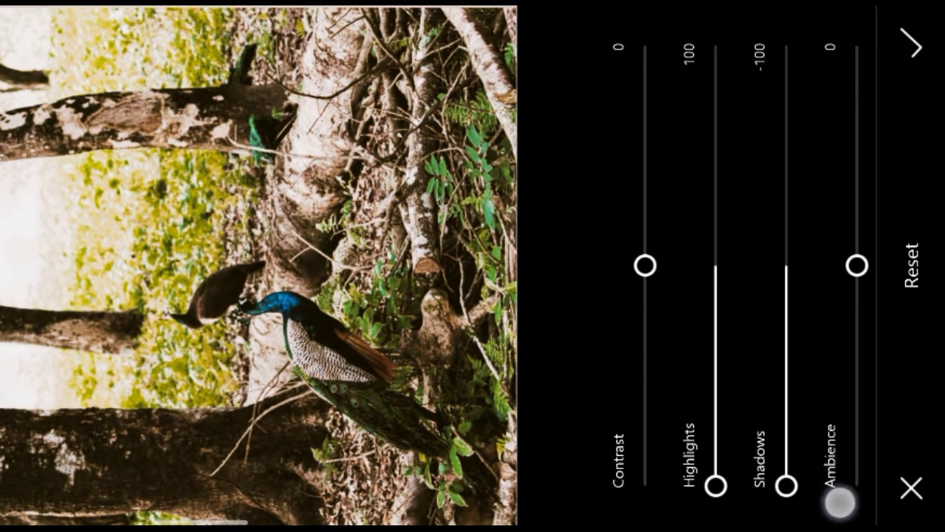
left_click_drag(717, 215, 825, 209)
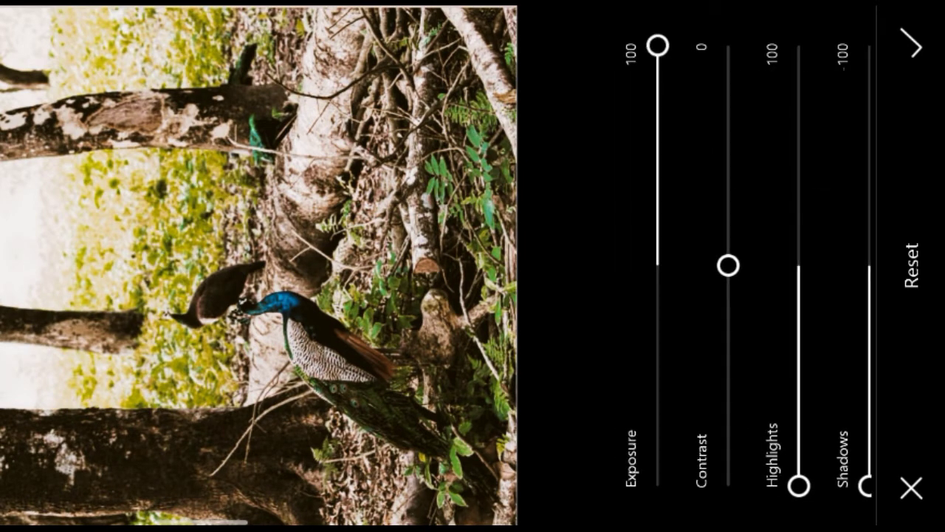
mouse_move(658, 45)
left_mouse_down()
mouse_move(658, 55)
mouse_move(658, 45)
left_mouse_up()
left_click_drag(746, 165, 810, 164)
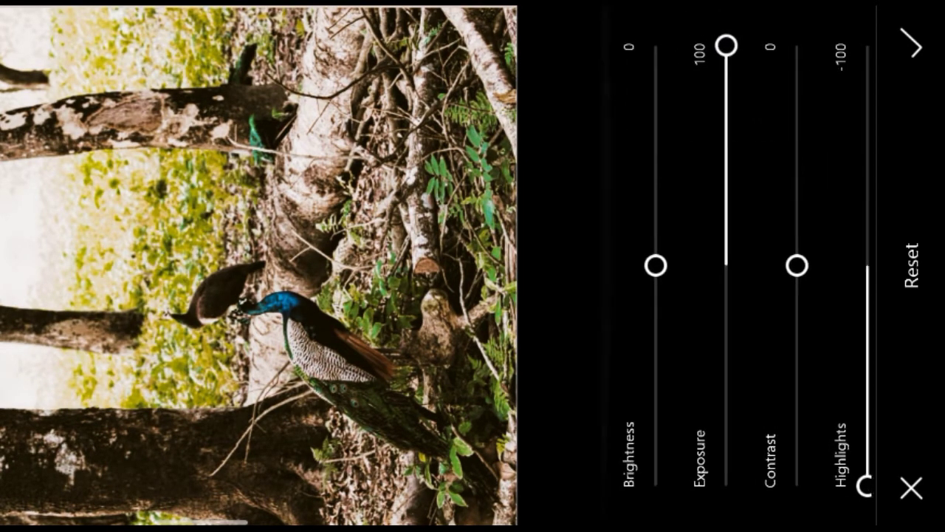
mouse_move(656, 263)
left_mouse_down()
mouse_move(658, 203)
mouse_move(674, 264)
left_mouse_up()
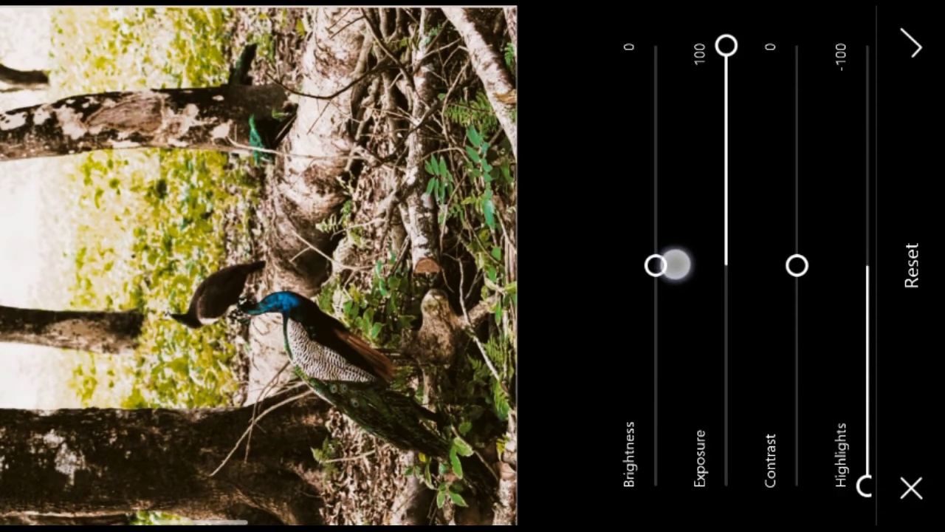
Scroll the Tune sliders to Ambience and raise it to 73
left_click_drag(813, 114, 683, 102)
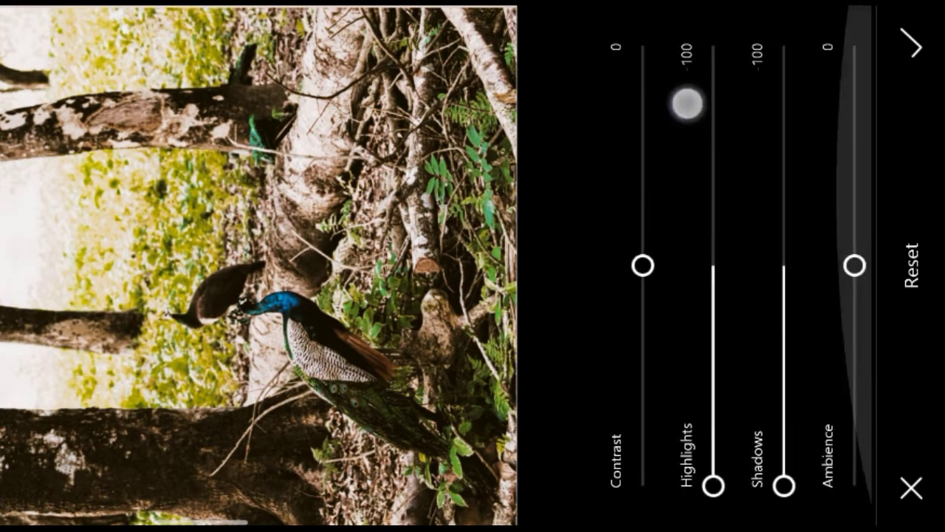
left_click(854, 262)
mouse_move(855, 263)
left_mouse_down()
mouse_move(857, 176)
mouse_move(859, 421)
mouse_move(876, 108)
mouse_move(871, 357)
mouse_move(881, 468)
mouse_move(891, 27)
mouse_move(909, 382)
mouse_move(908, 125)
left_mouse_up()
left_click_drag(907, 124, 908, 104)
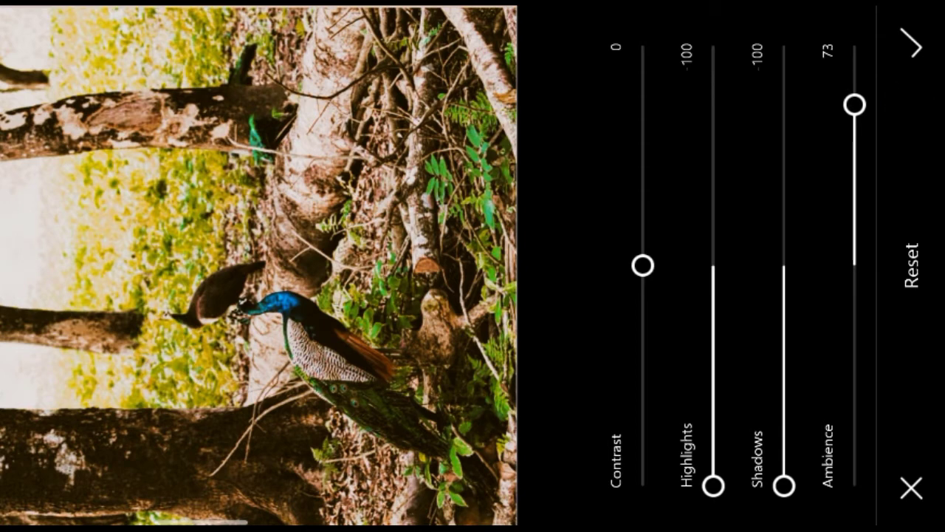
Confirm the Tune adjustments with the checkmark
left_click(916, 46)
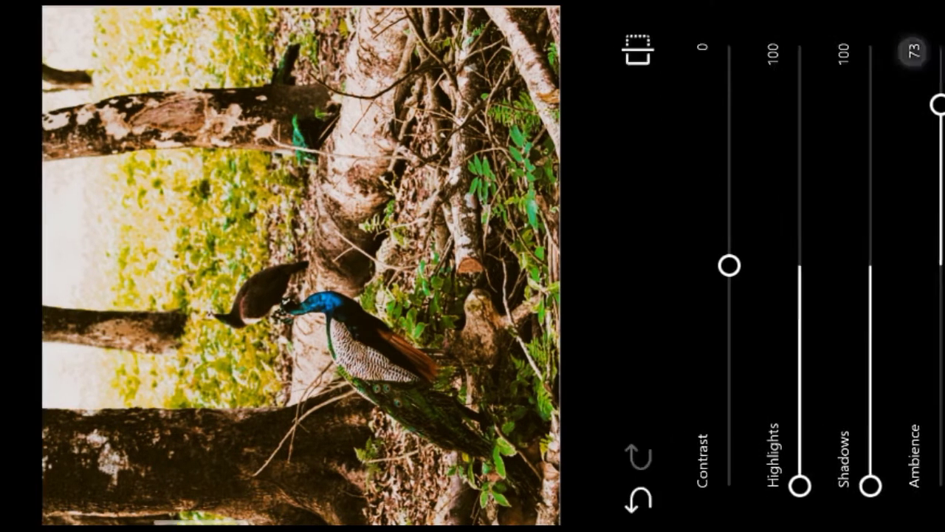